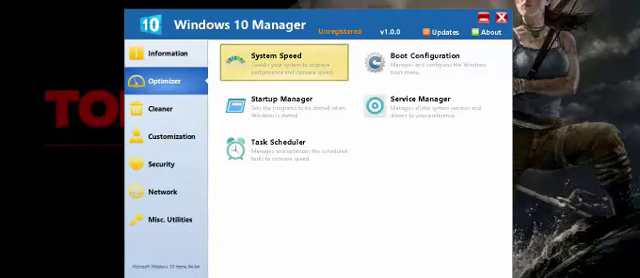
In System Speed, switch Adjust Processor Scheduling on and then back off
click(240, 66)
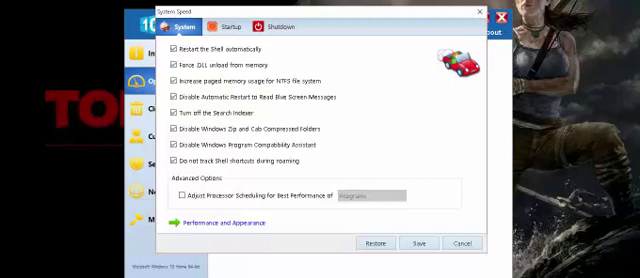
click(240, 195)
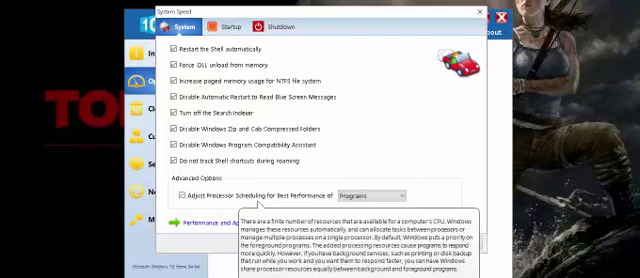
click(240, 195)
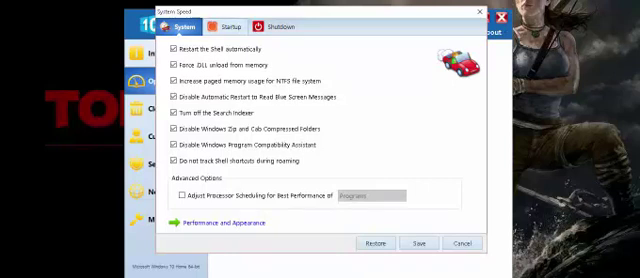
Review the Startup and Shutdown speed options and save the tweaks
click(226, 26)
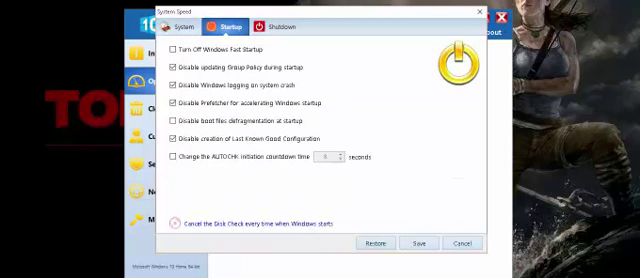
click(276, 26)
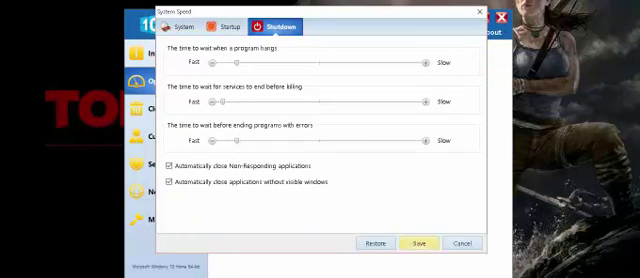
click(419, 243)
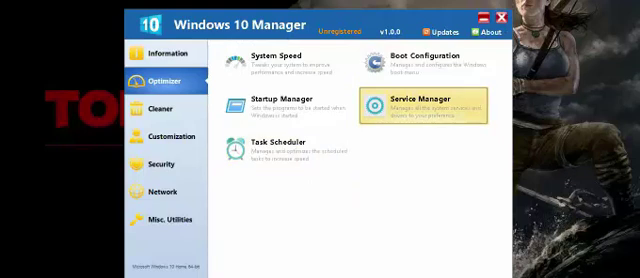
Launch Service Manager from the Optimizer page to list services with status and startup type
click(420, 104)
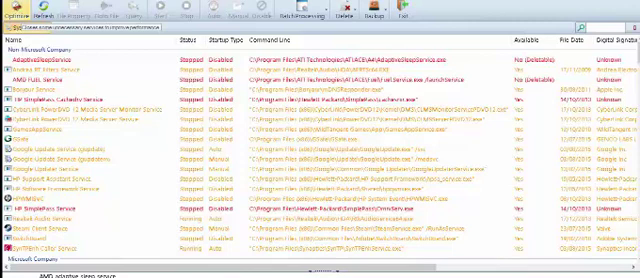
Bring up the Optimize Services dialog from the Service Manager toolbar
click(15, 9)
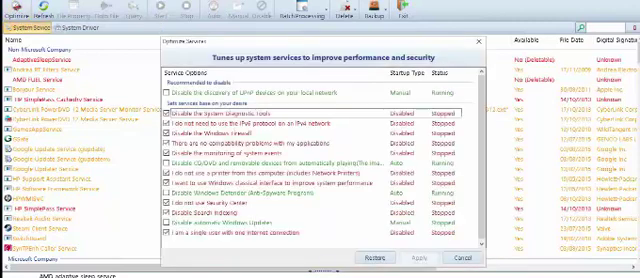